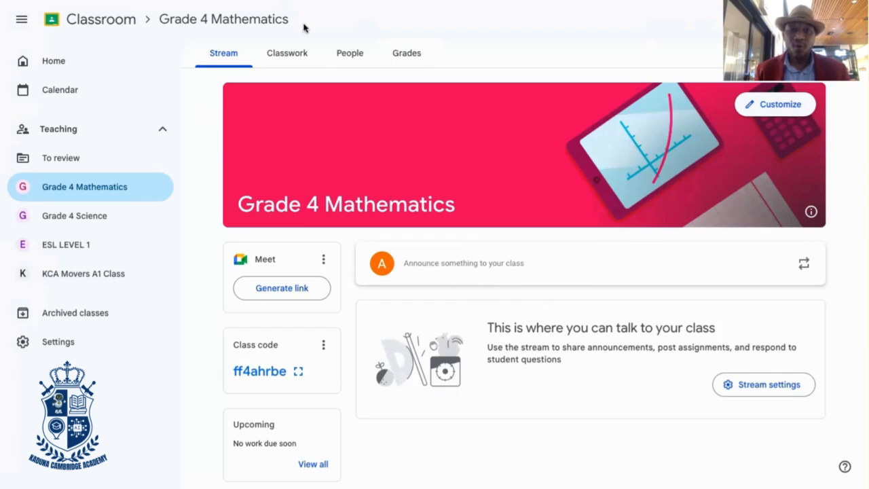
Open the Grade 4 Mathematics class from the class overview and generate a Meet link that is visible to students
click(105, 24)
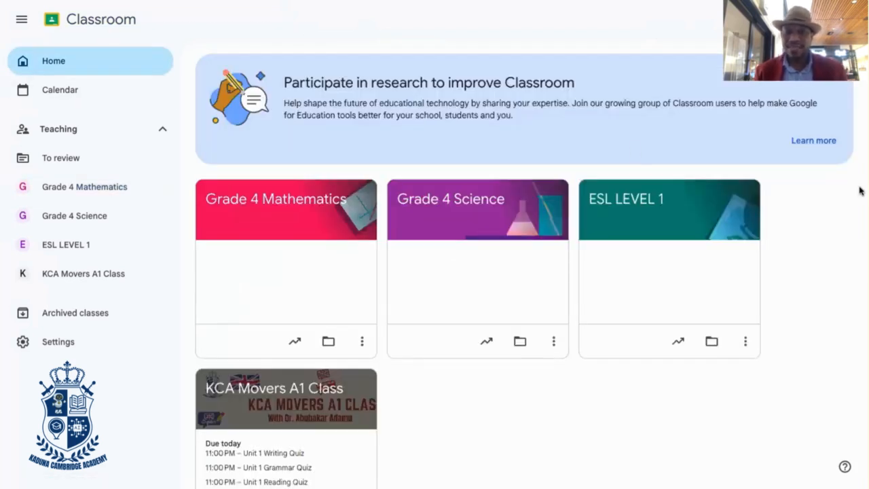
click(296, 204)
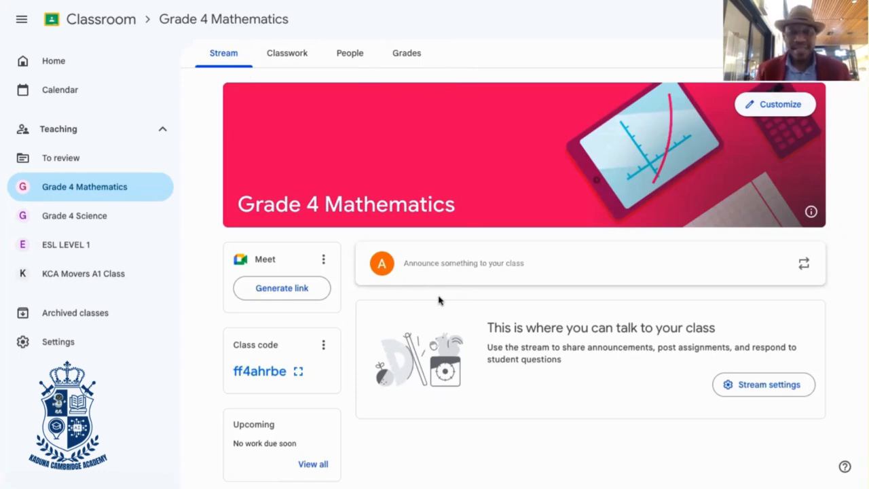
click(281, 289)
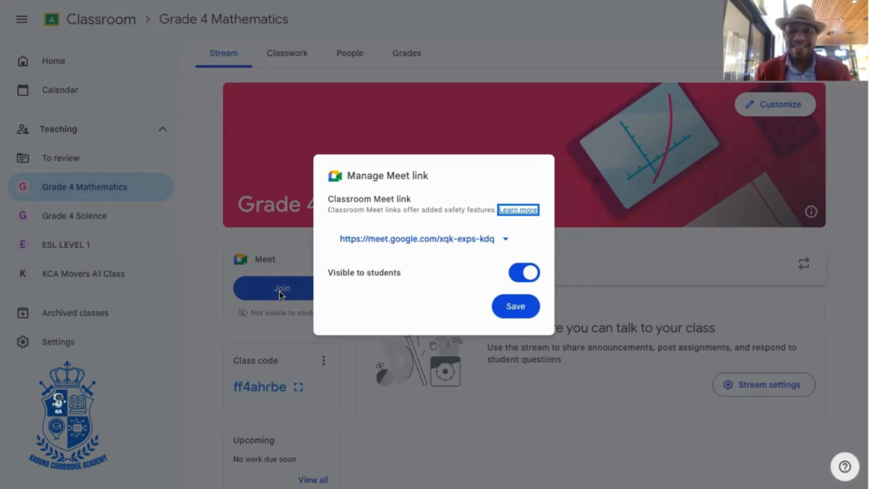
click(510, 307)
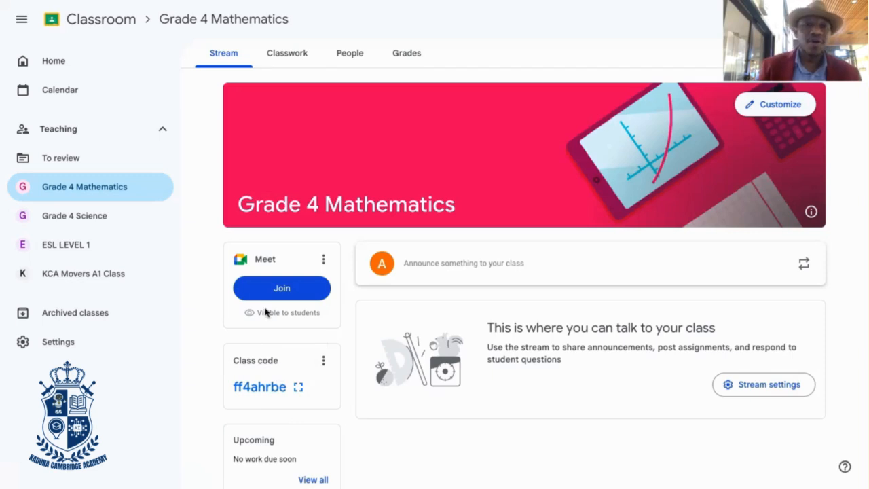
Add a classwork topic named "Unit 1: Biology" to the Grade 4 Mathematics class
click(306, 60)
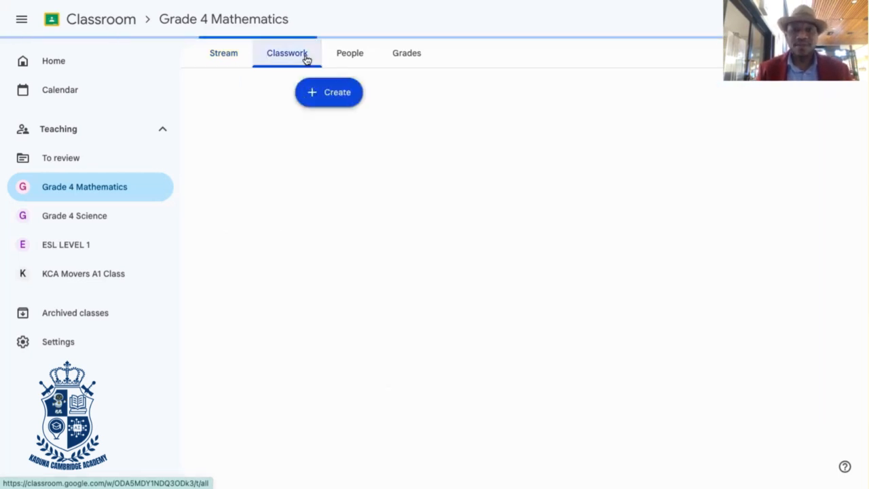
click(328, 101)
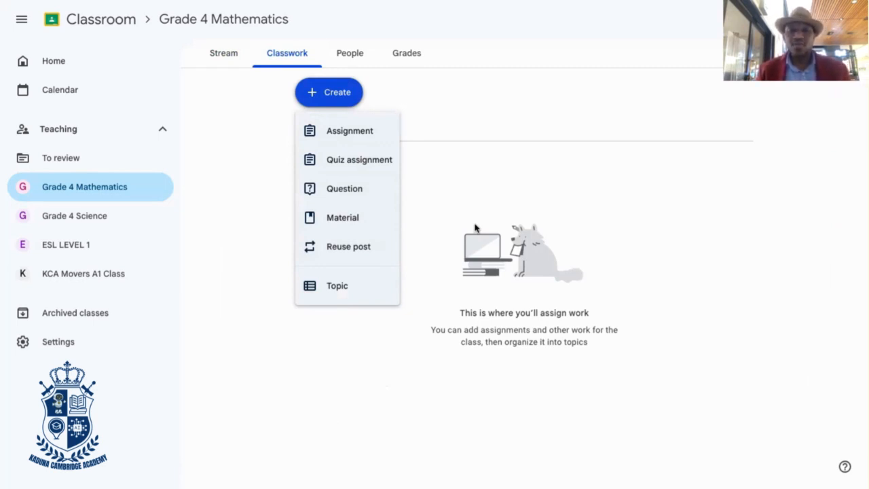
click(333, 286)
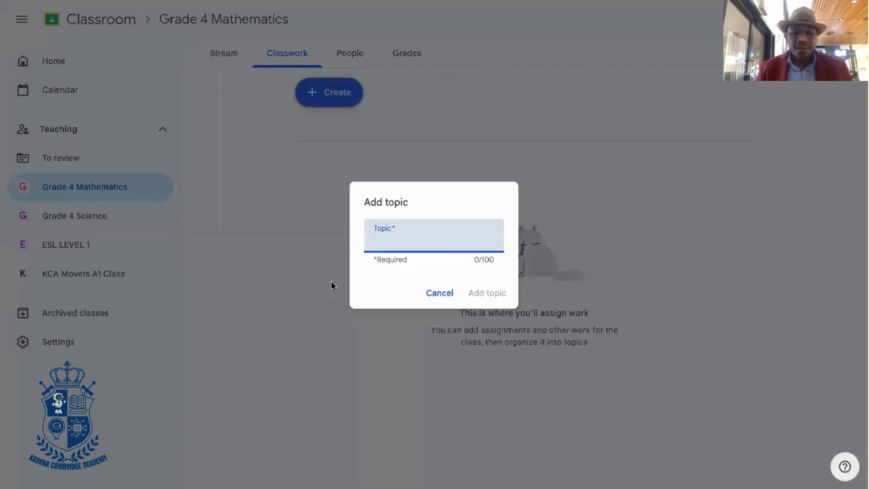
text(Uni)
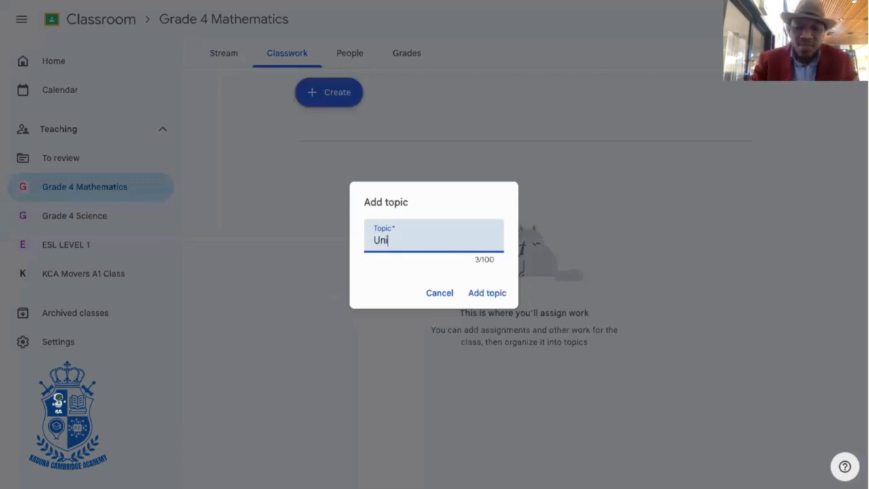
text(t 1)
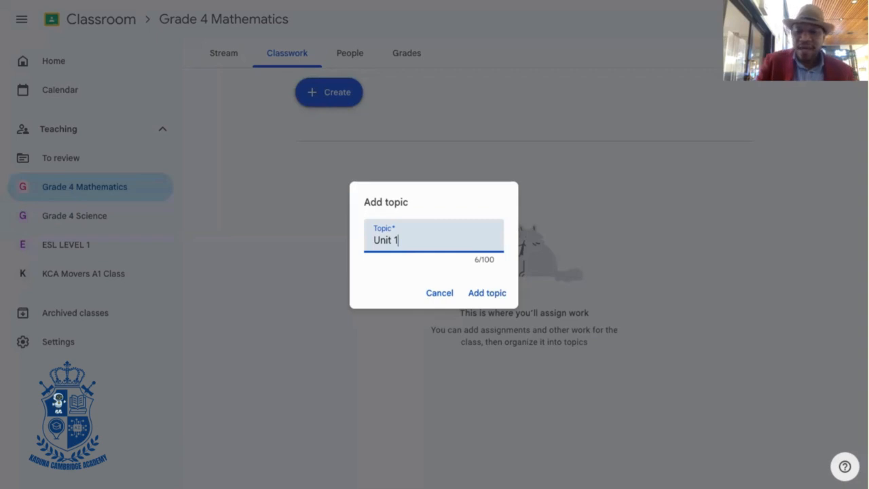
text(: )
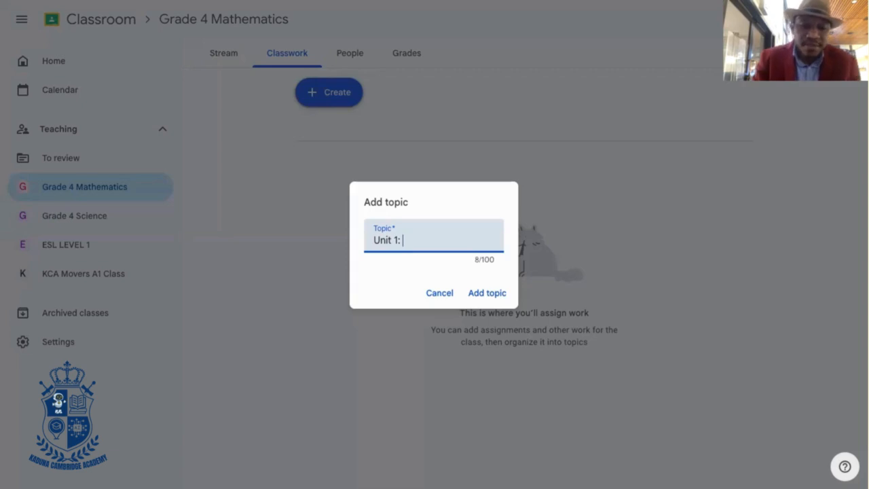
text(B)
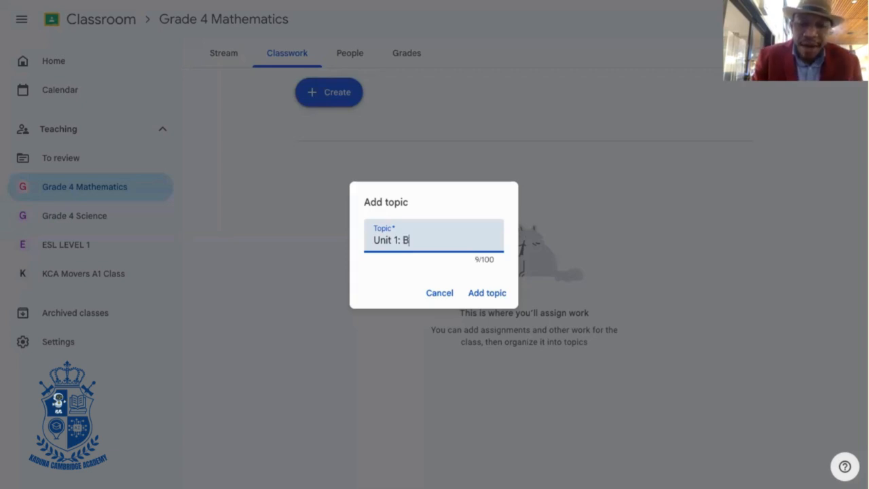
text(iology)
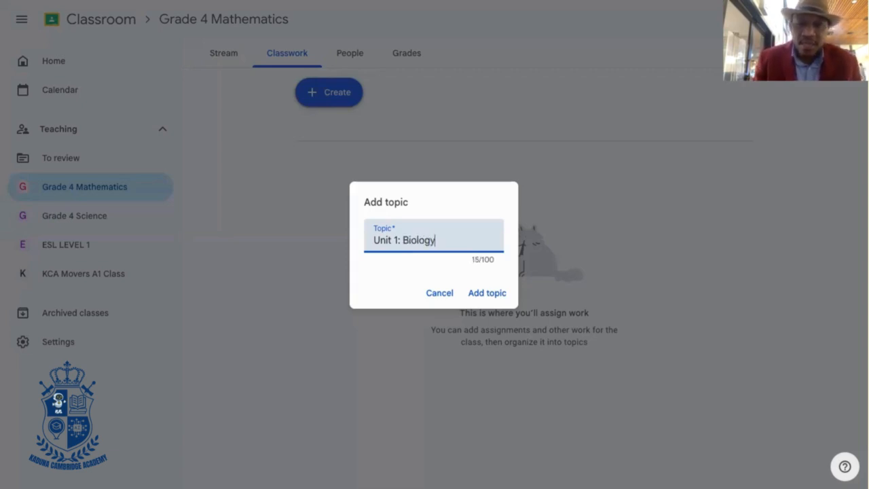
click(488, 295)
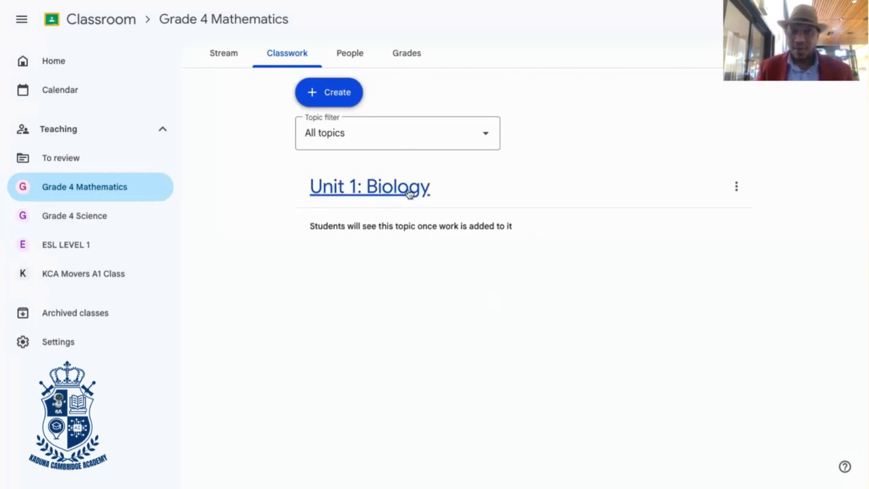
Add a second classwork topic named "Unit 1: Physics" and move it below the Biology topic
click(337, 101)
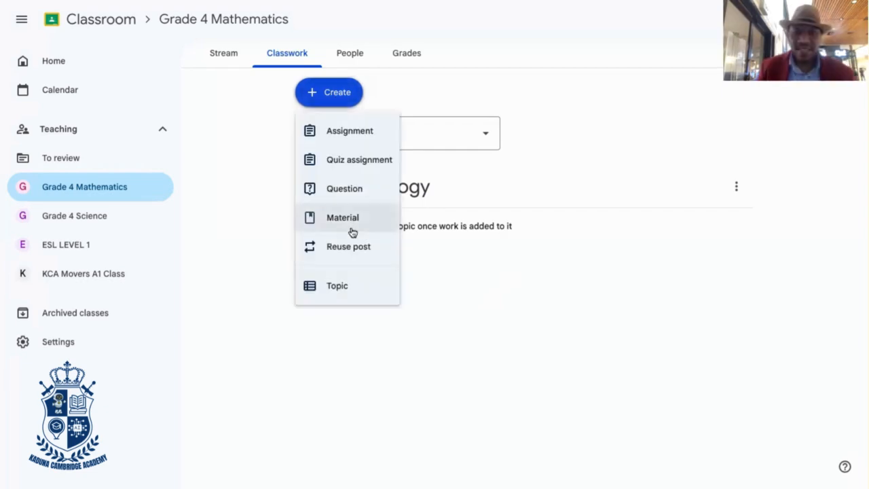
click(338, 291)
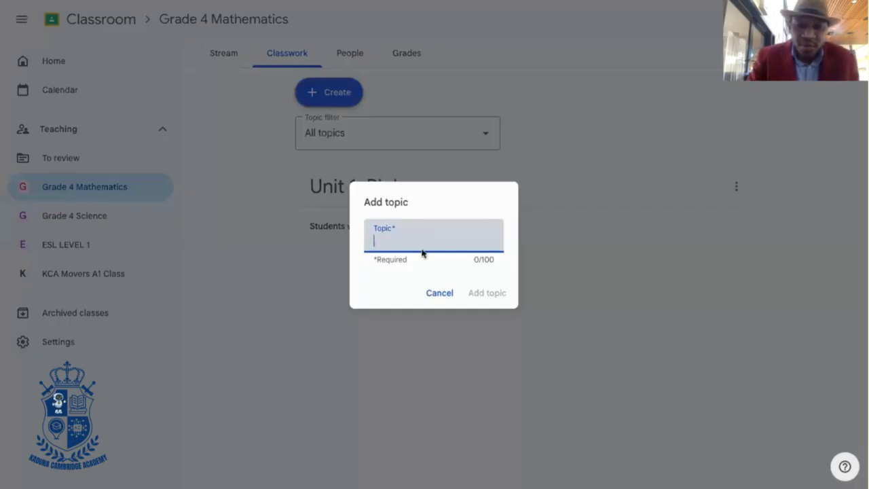
text(Unit)
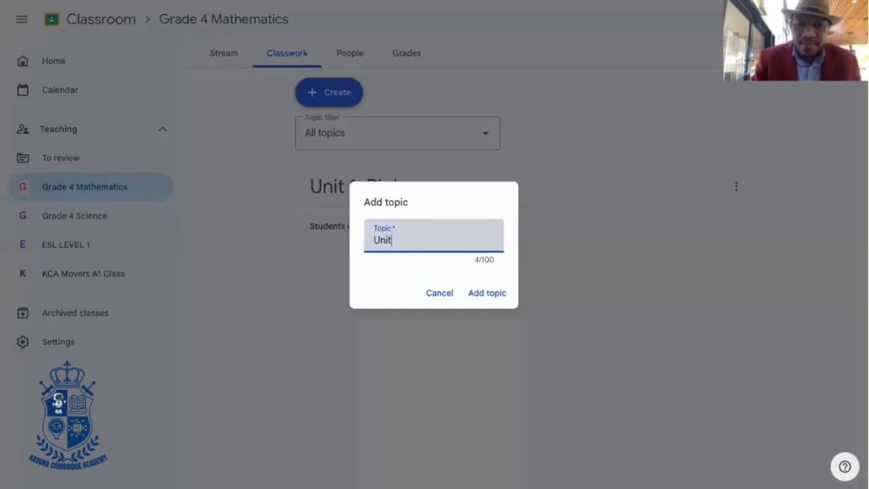
text( 1)
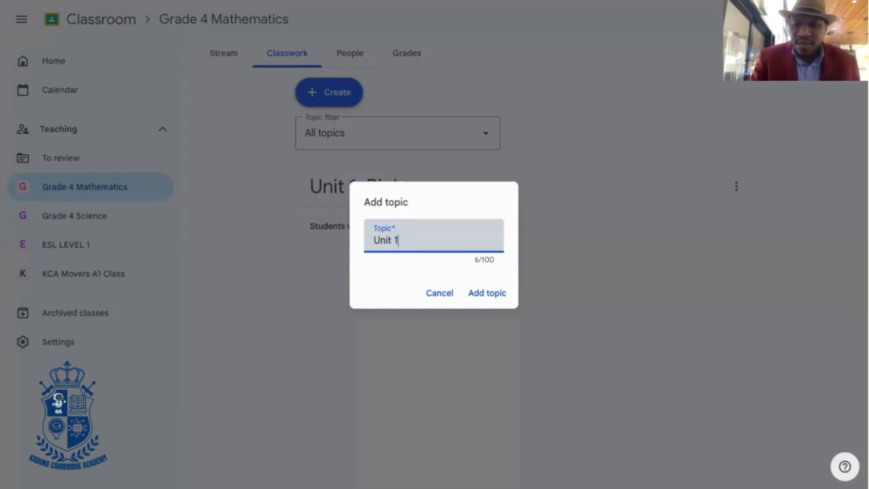
text(: Ph)
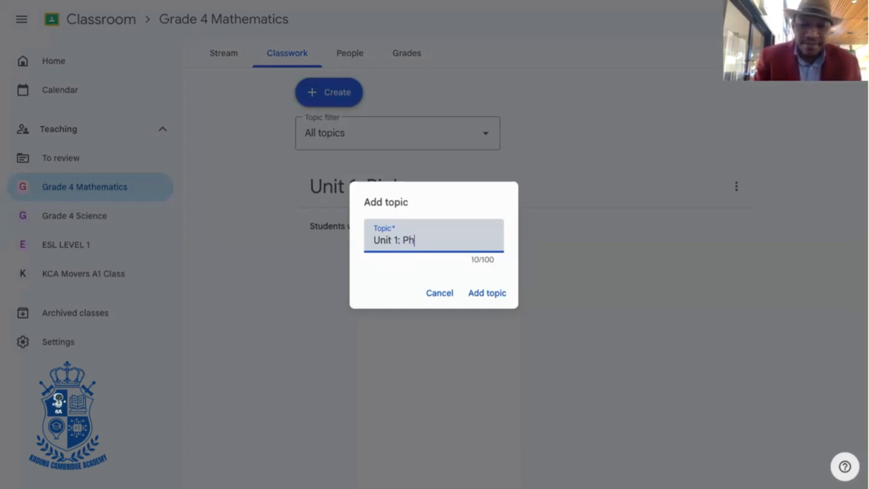
text(ysics)
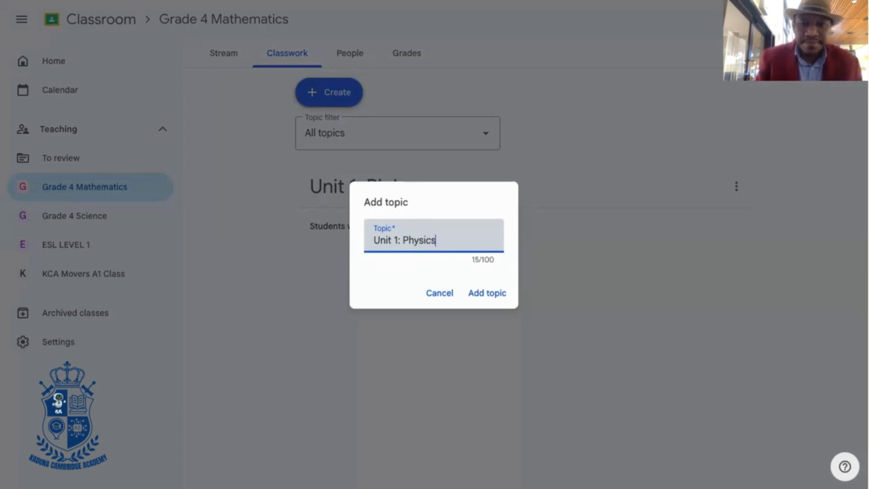
click(486, 296)
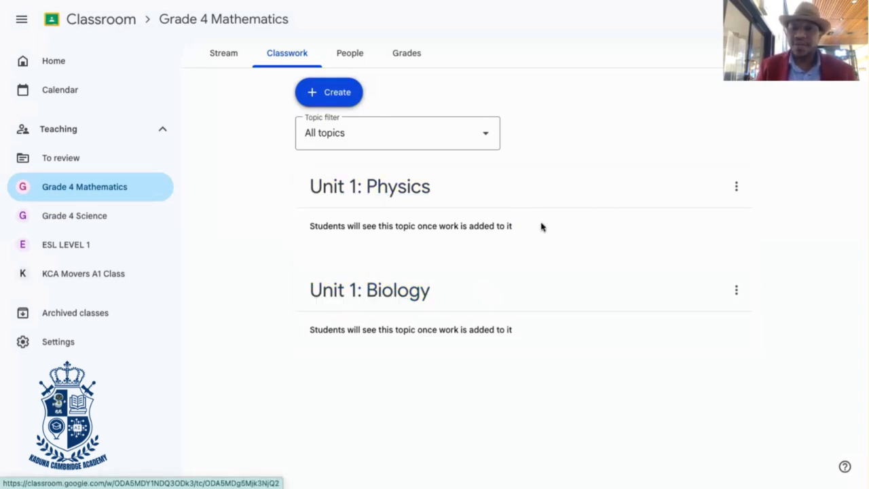
click(736, 186)
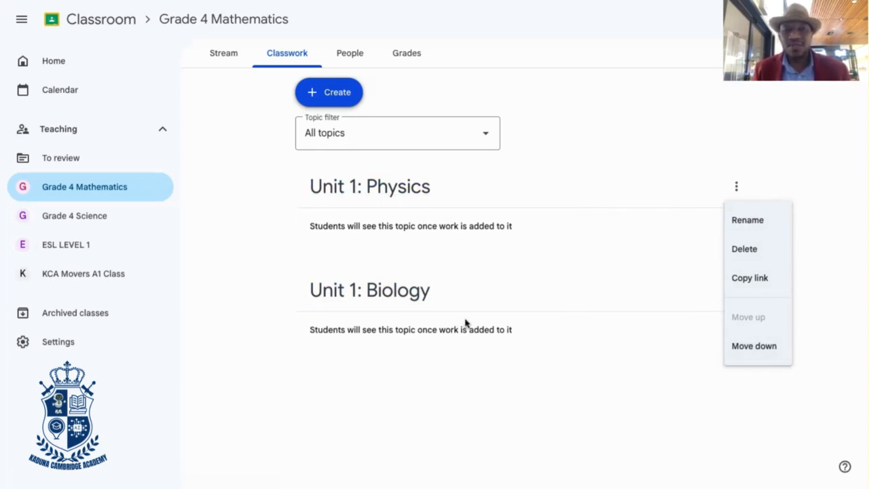
click(755, 346)
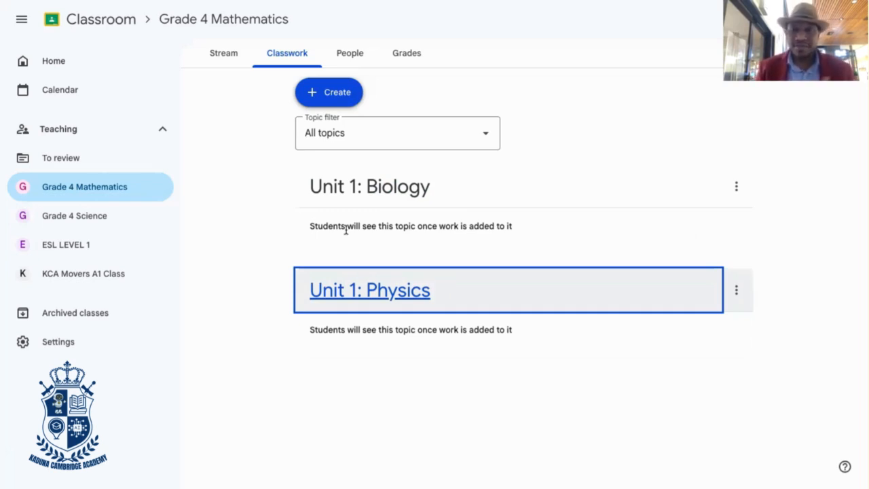
Create a new assignment in the class's classwork and title it "Unit one Assignment"
click(320, 94)
click(332, 129)
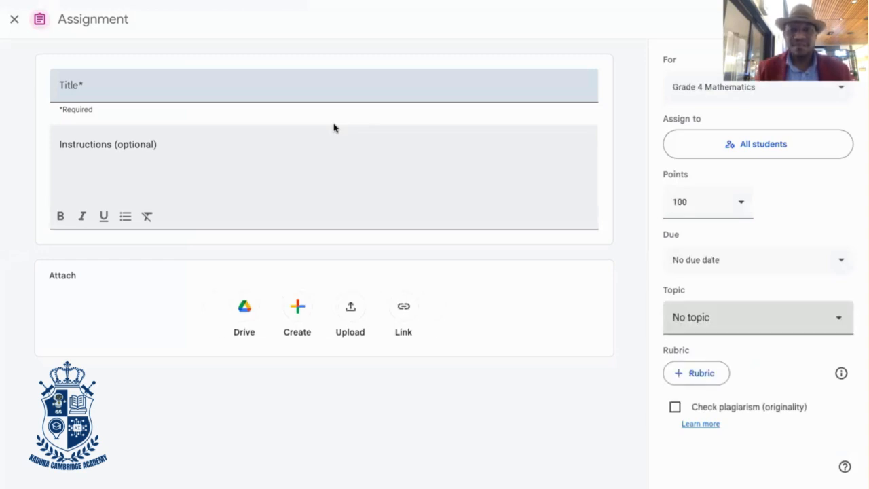
click(107, 88)
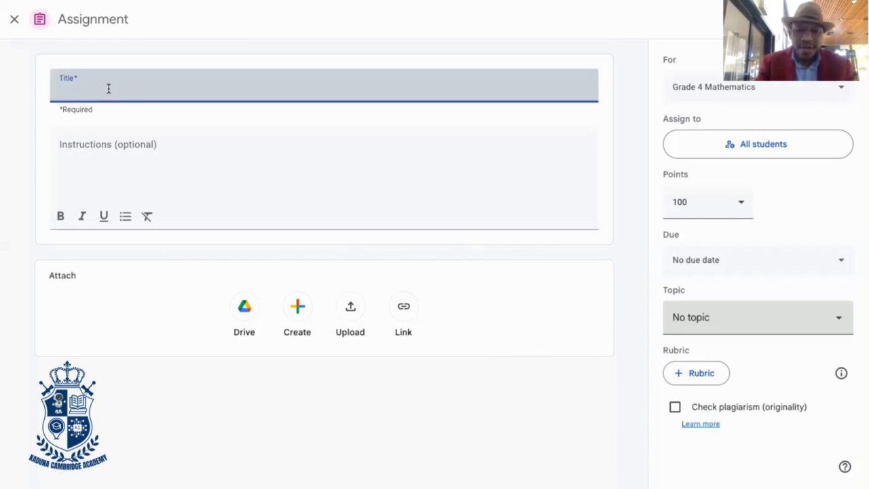
text(Uni)
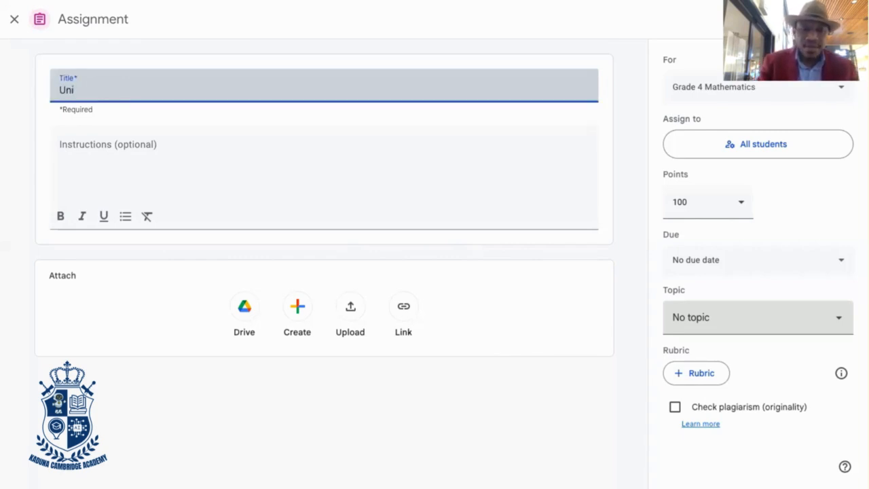
text(t )
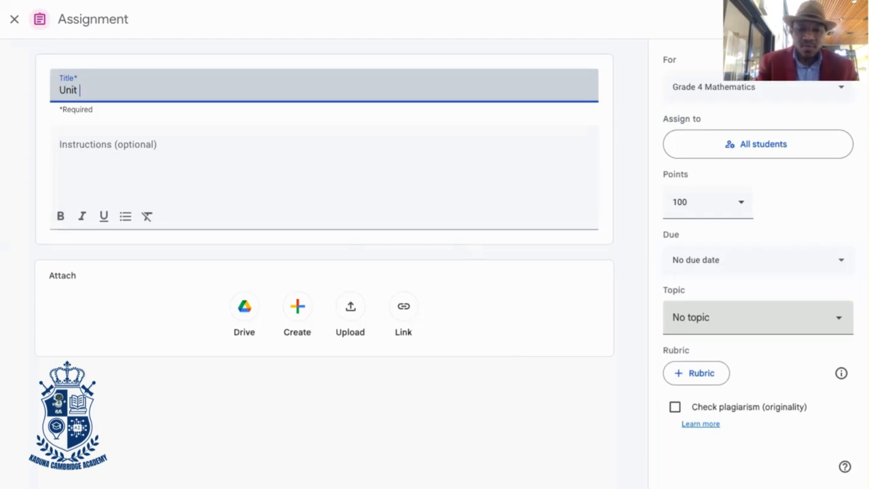
text(one)
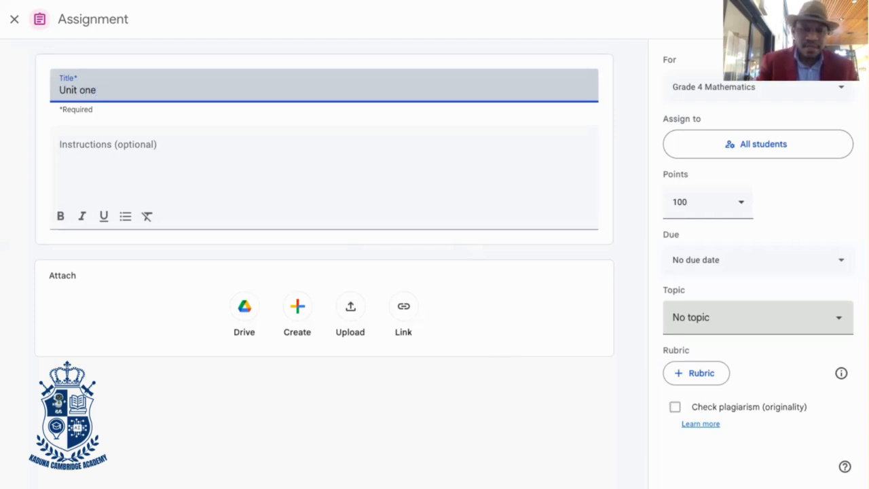
text( Assi)
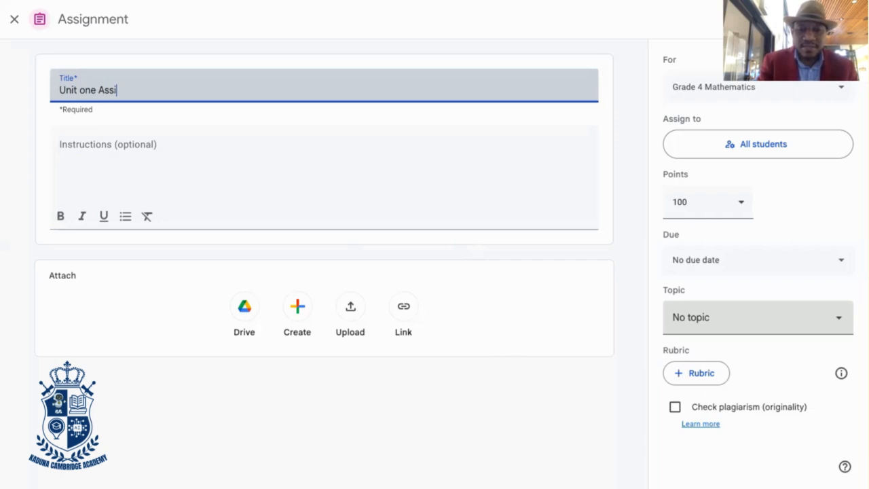
text(gnme)
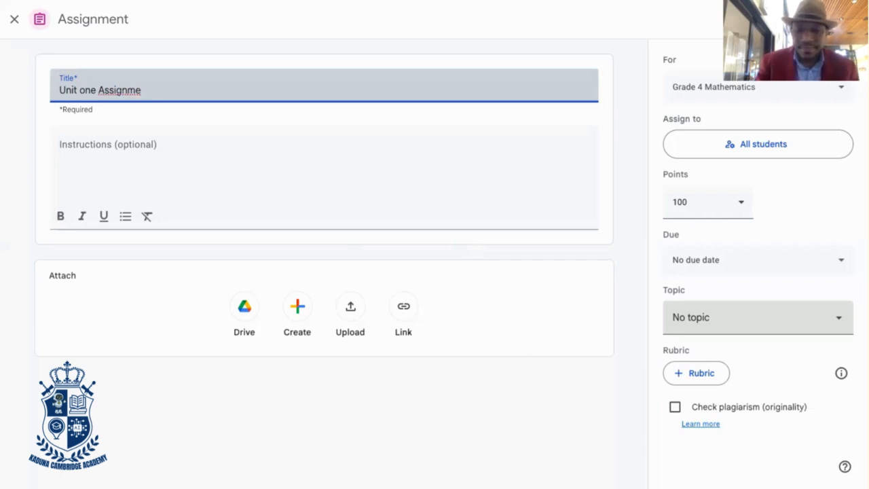
text(nt)
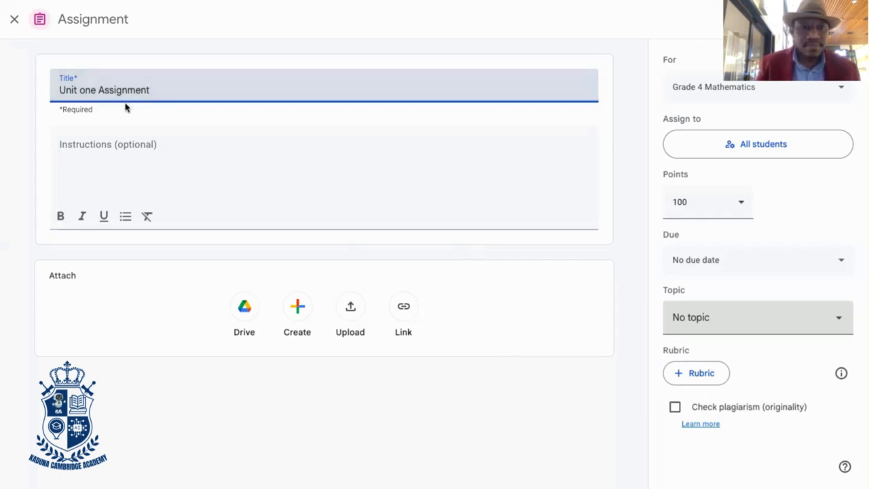
Enter the instructions "Define living things." for the Unit one Assignment
click(86, 147)
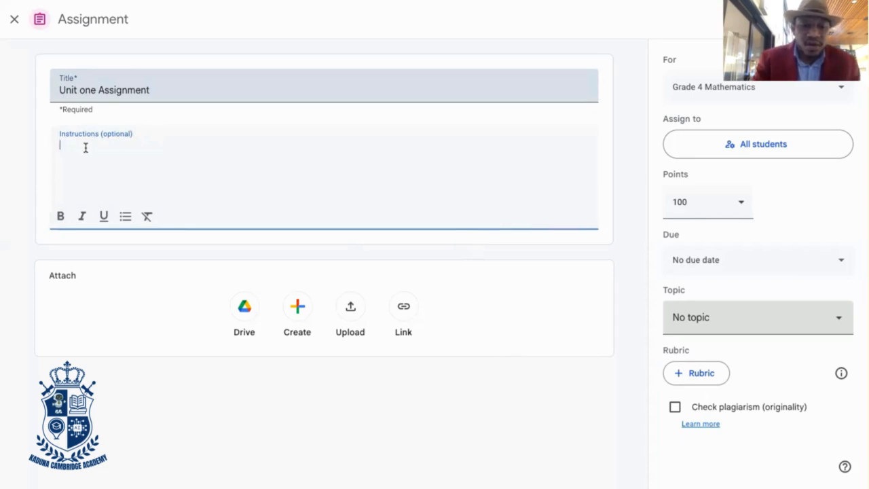
text(De)
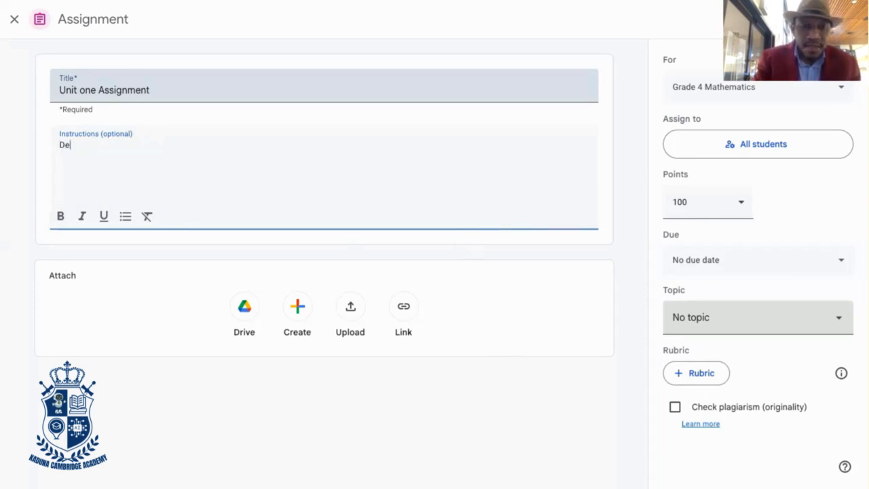
text(fine)
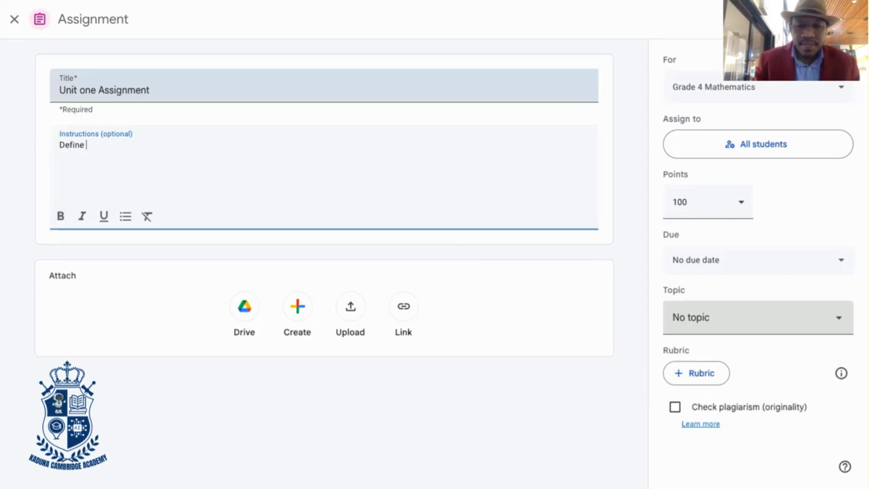
text( li)
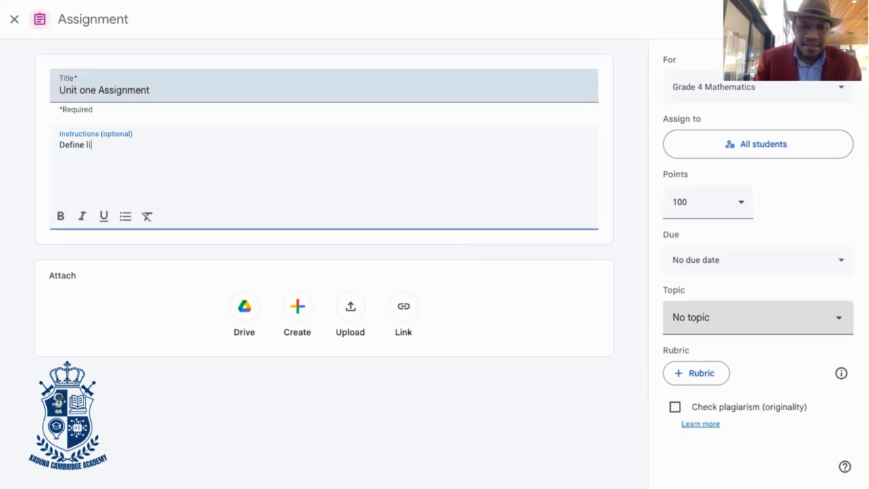
text(ving )
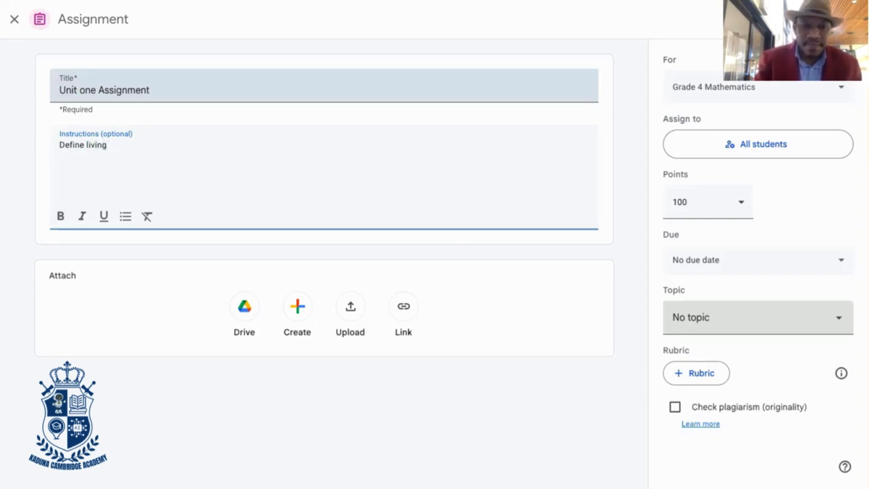
text(thing)
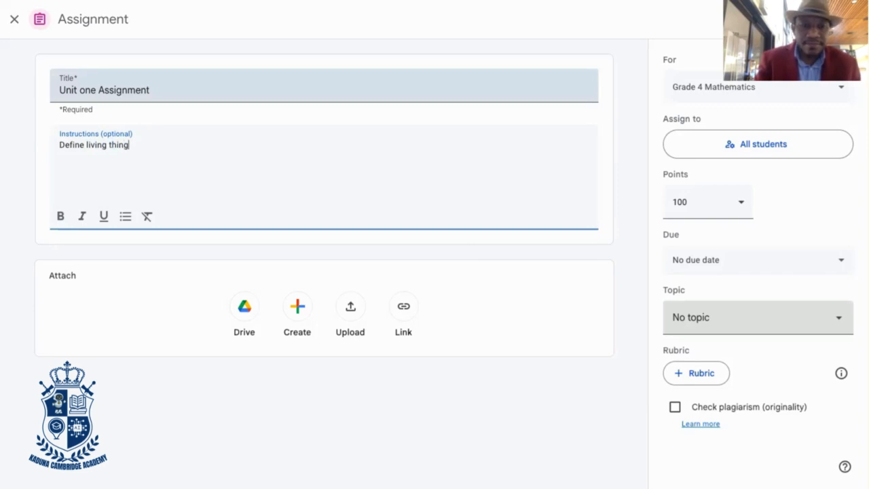
text(s.)
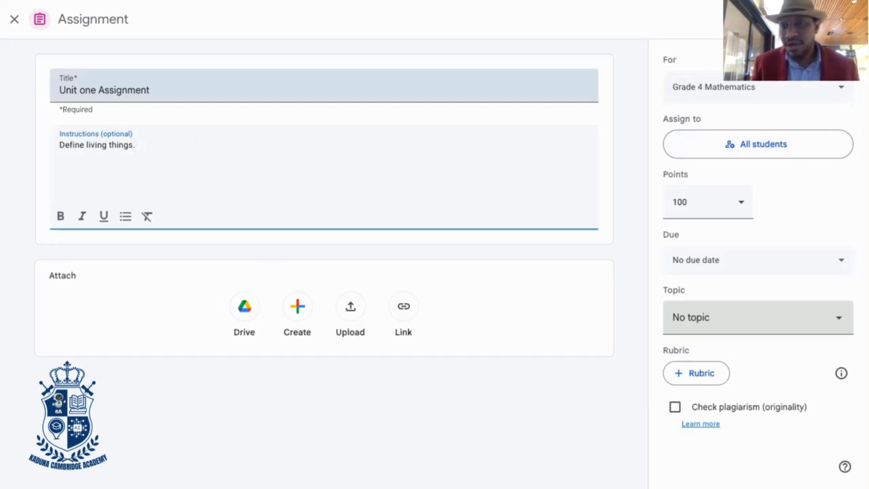
Check the assignment's student recipients without changing them and set its points to 10
click(780, 152)
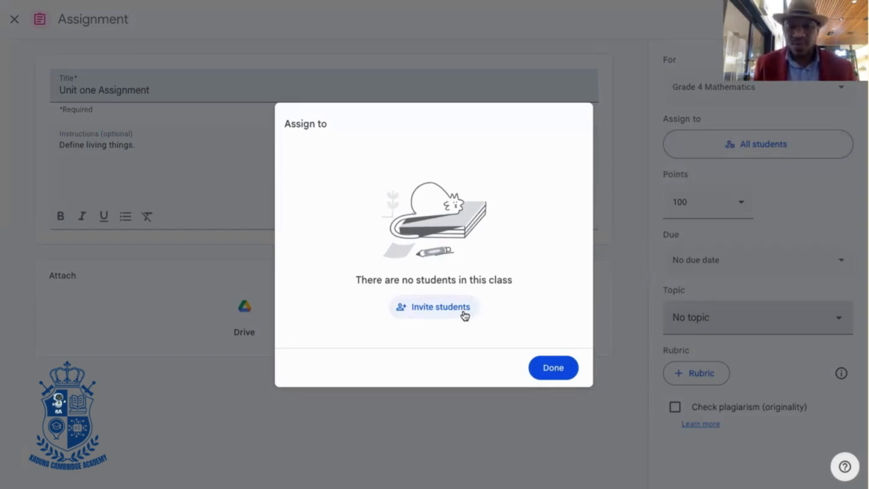
click(553, 369)
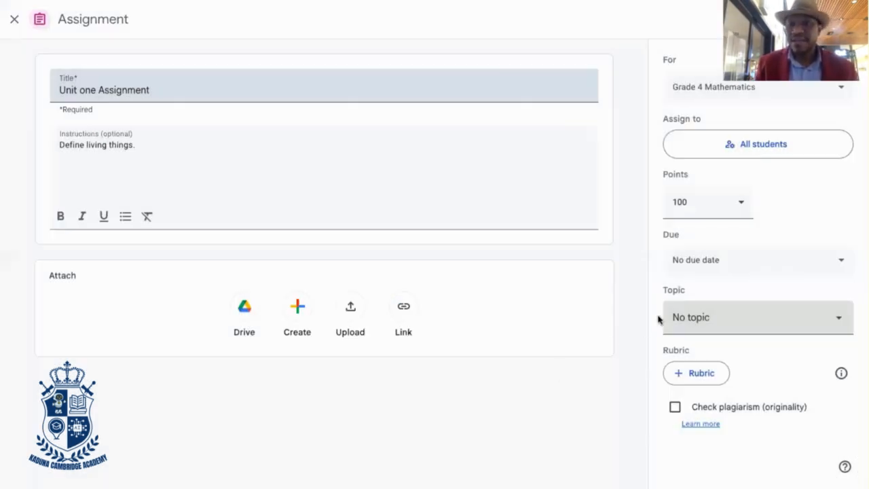
click(687, 201)
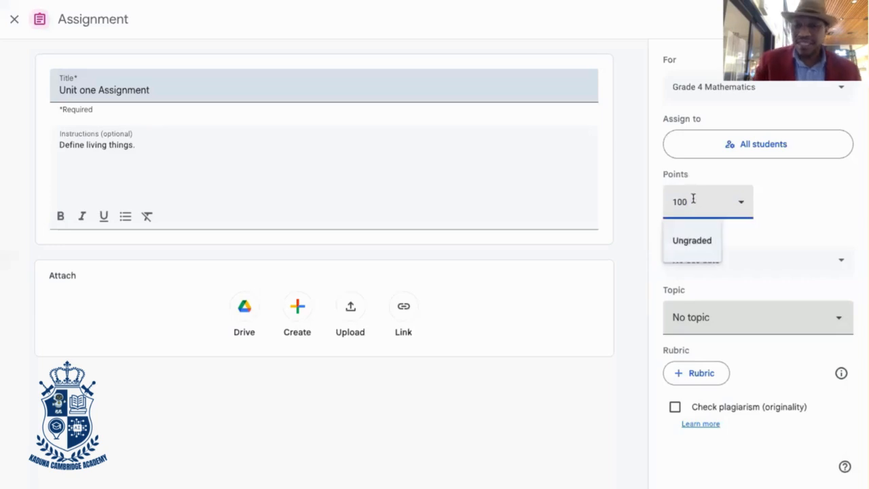
key(BackSpace)
key(BackSpace)
key(BackSpace)
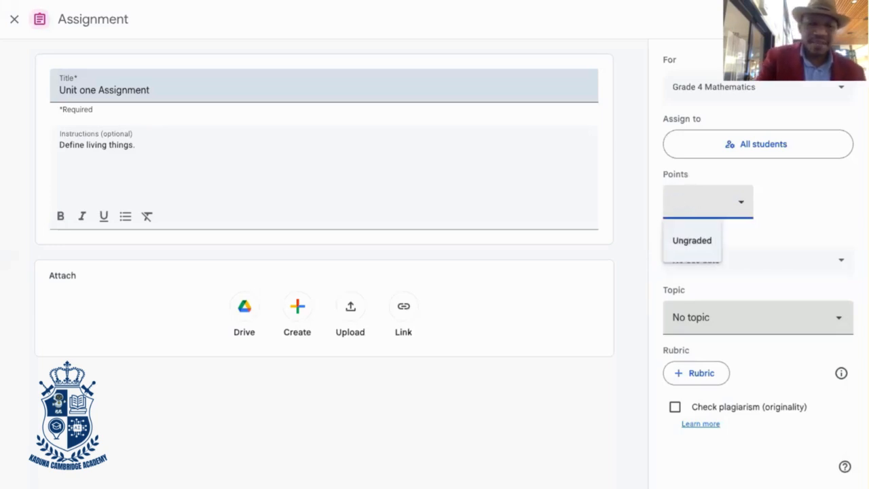
text(1)
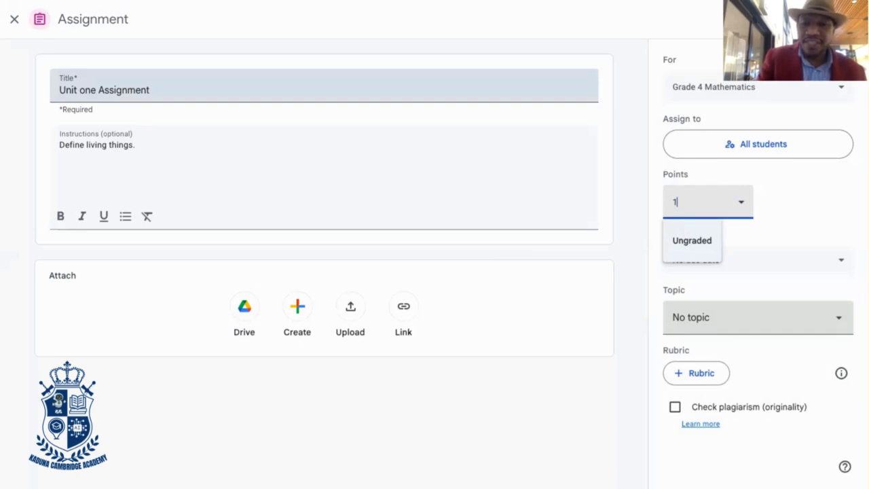
text(0)
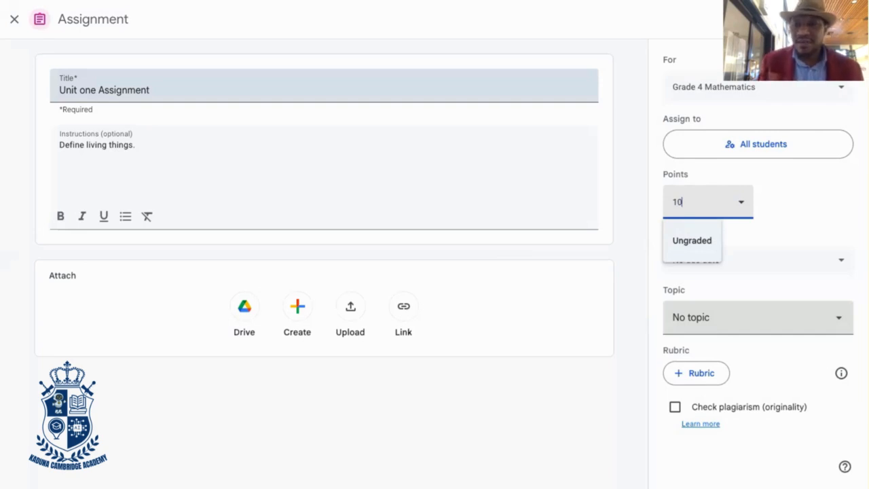
click(780, 224)
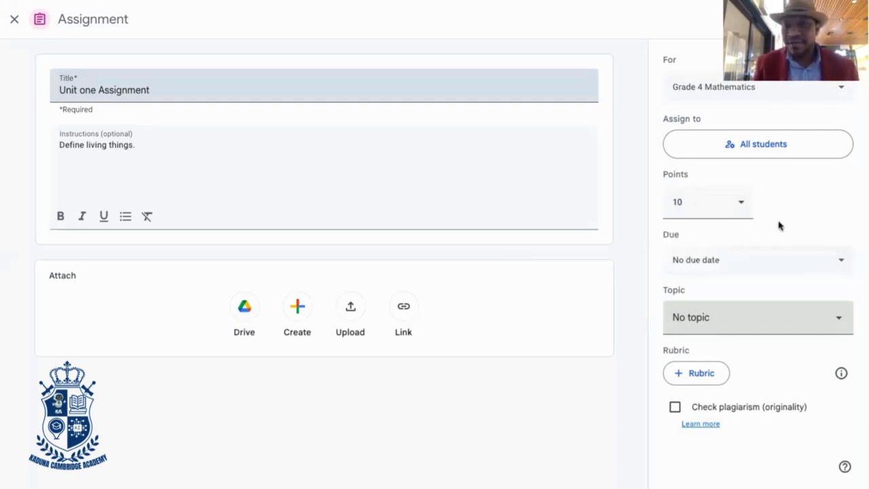
Set the assignment's due date to 09/26/2025
click(733, 262)
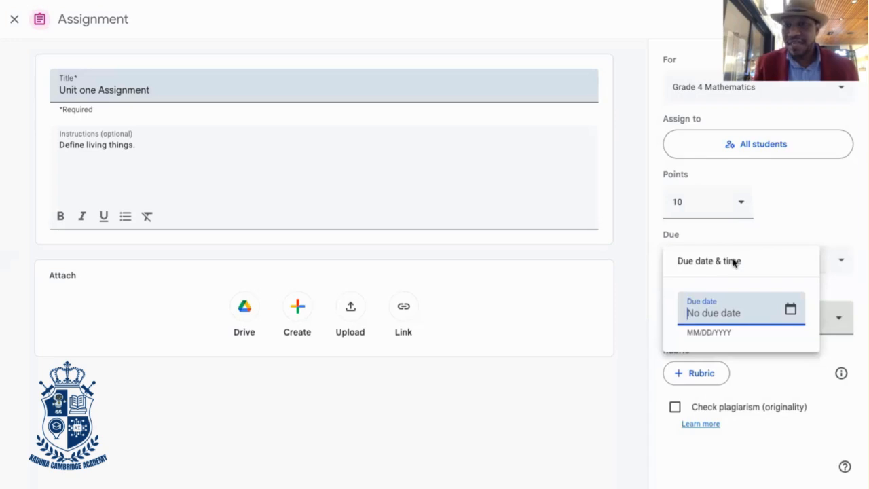
click(789, 309)
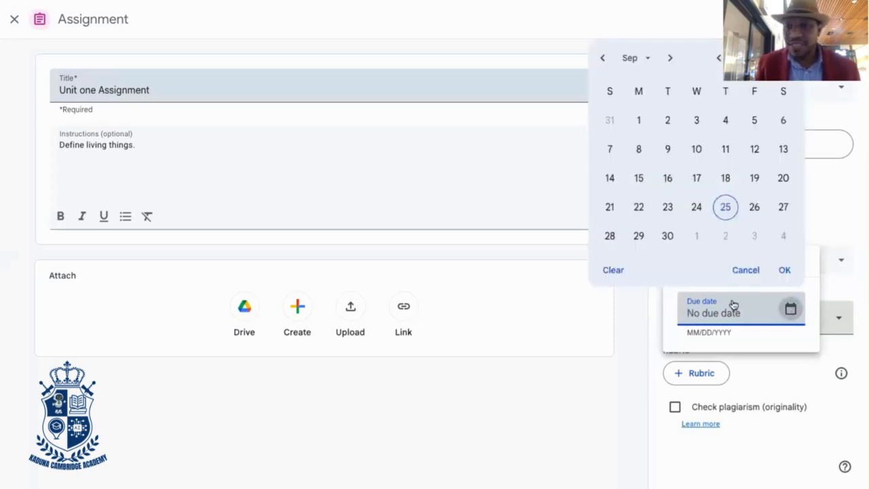
click(753, 210)
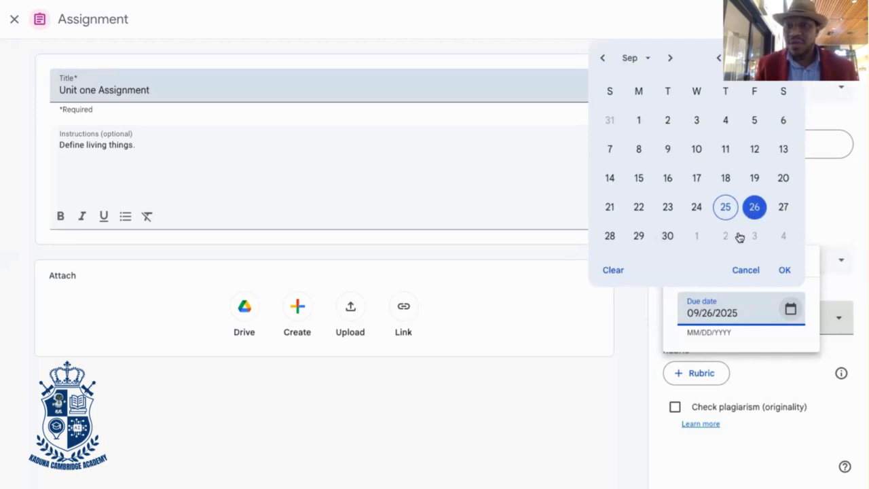
click(748, 362)
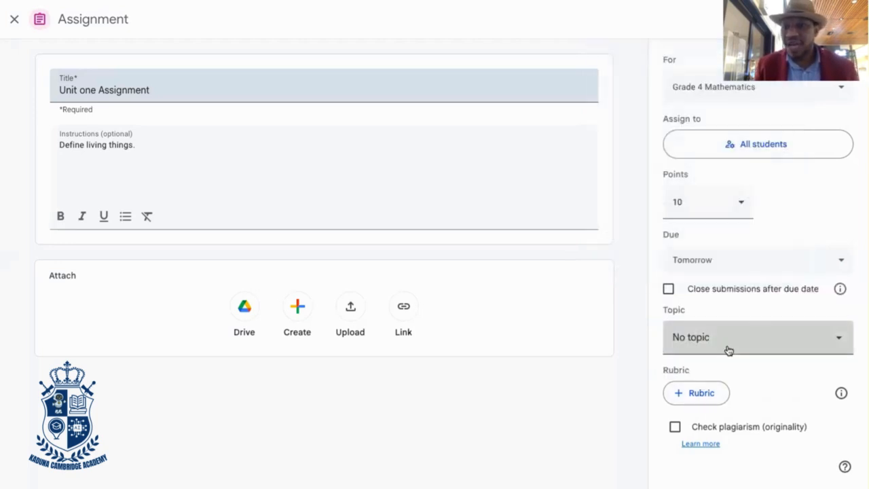
Set the assignment's due time to 11:00 AM and have submissions close after the due date
click(757, 271)
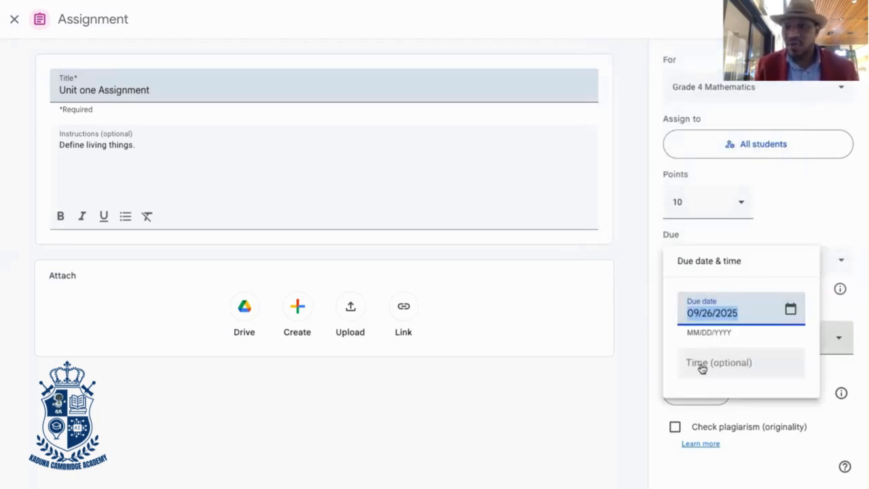
click(701, 368)
click(734, 369)
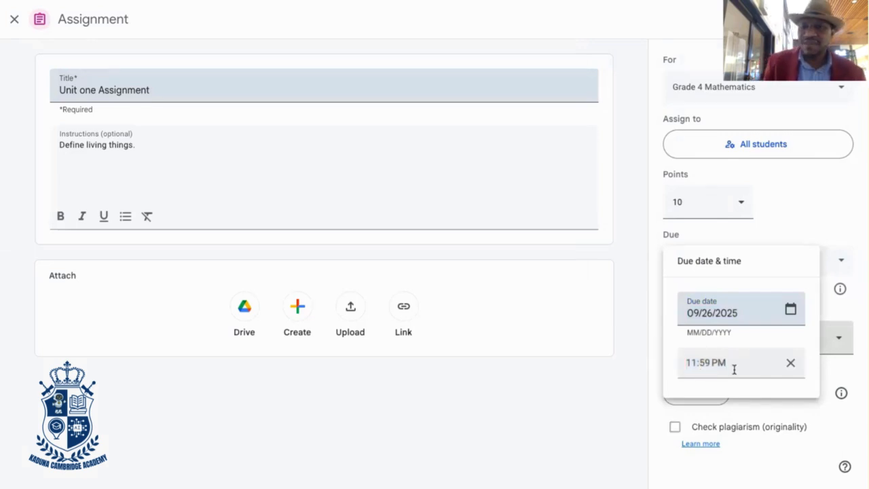
key(BackSpace)
key(BackSpace)
key(BackSpace)
key(BackSpace)
key(BackSpace)
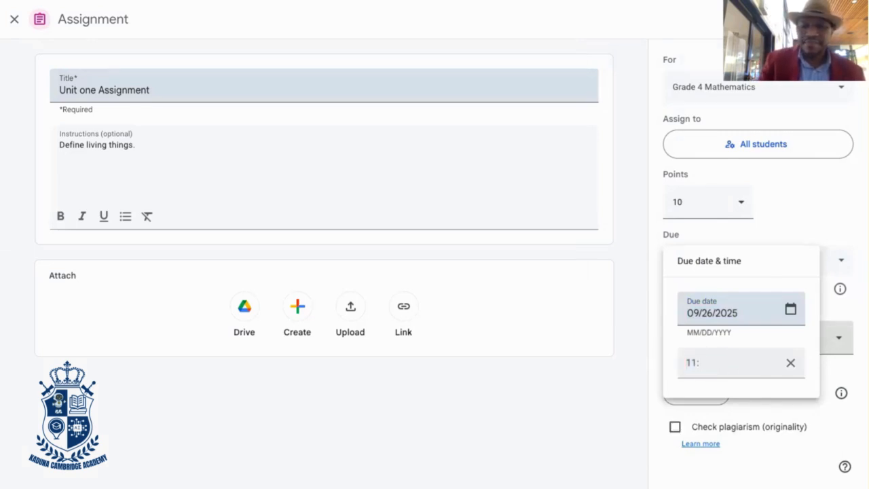
text(00 AM)
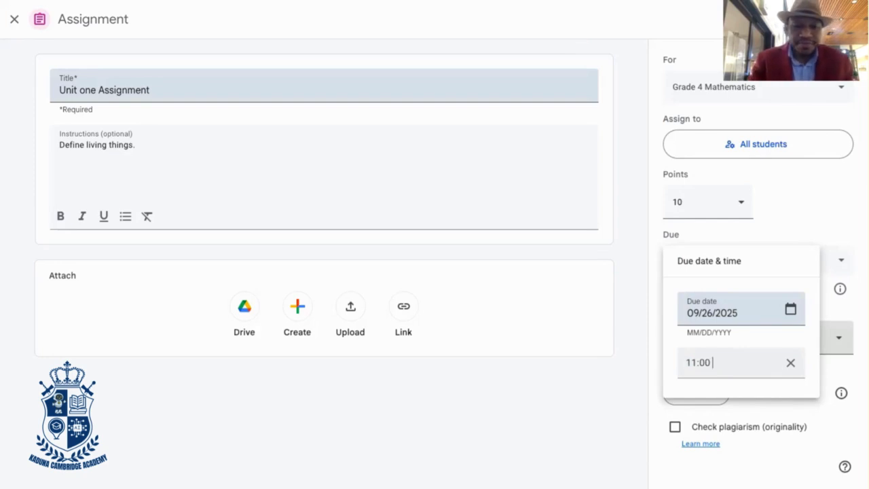
click(774, 405)
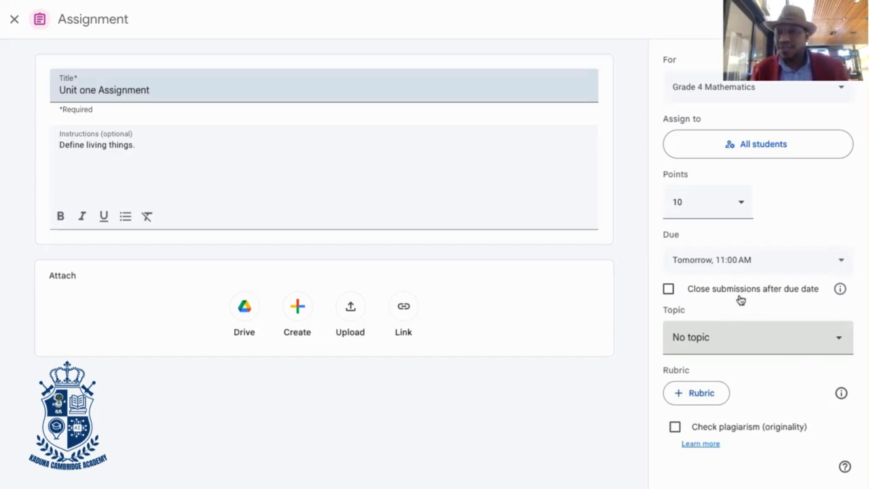
click(668, 290)
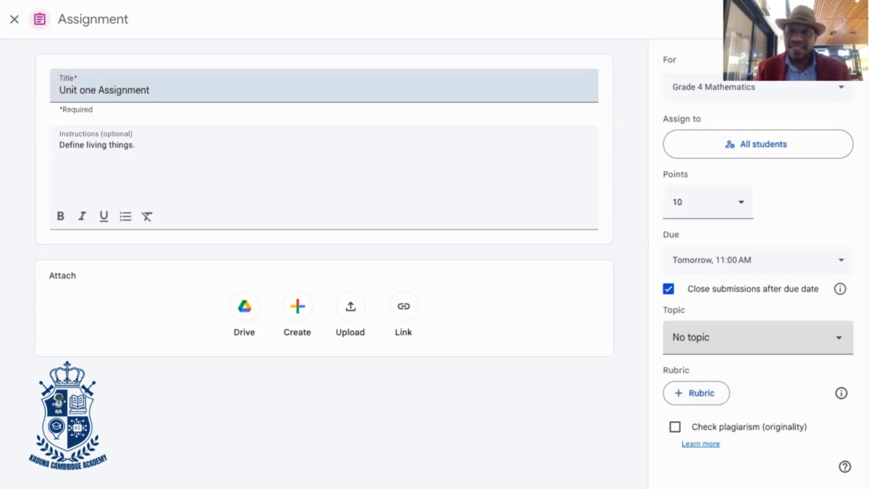
Schedule the Unit one Assignment for 09/26/2025 at 8:00 AM instead of assigning it immediately
click(841, 19)
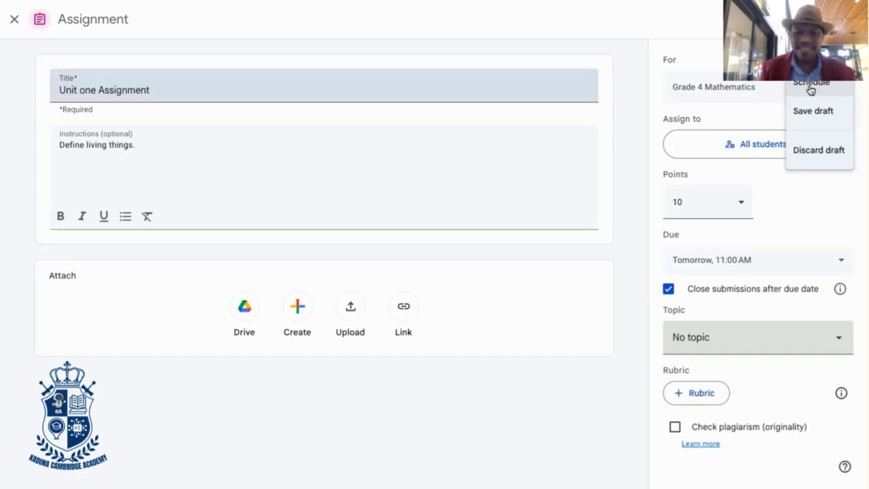
click(810, 90)
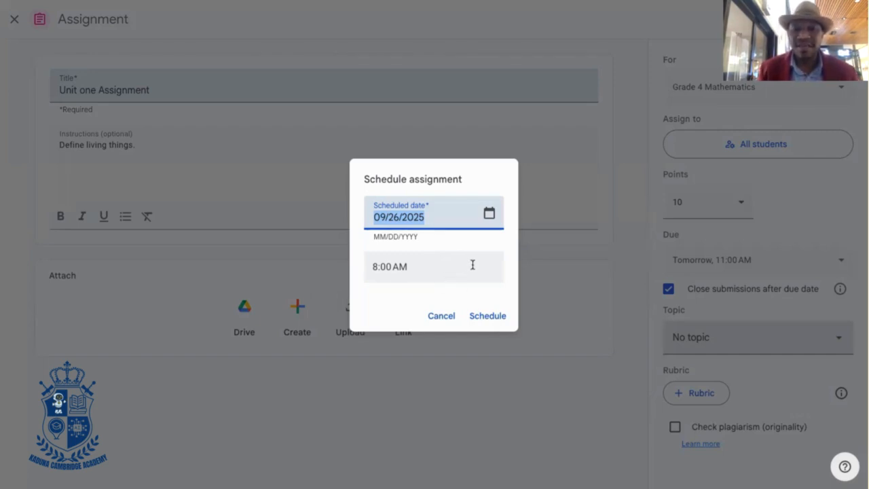
click(479, 315)
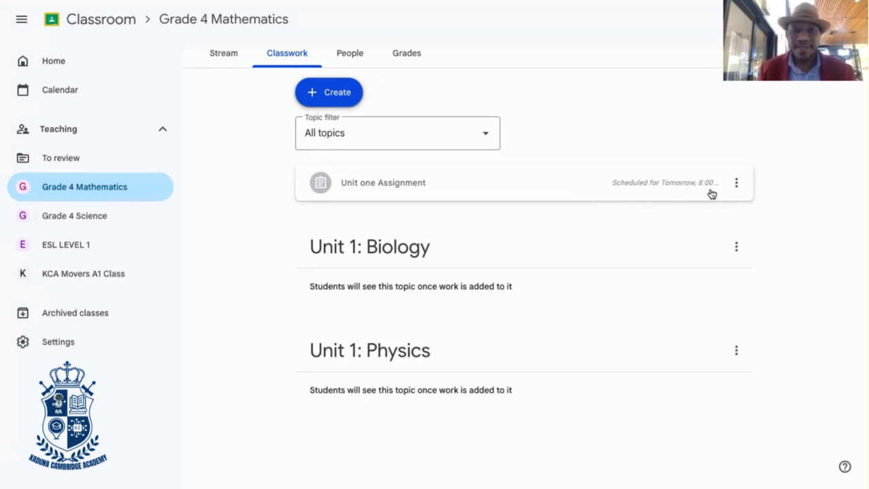
click(330, 95)
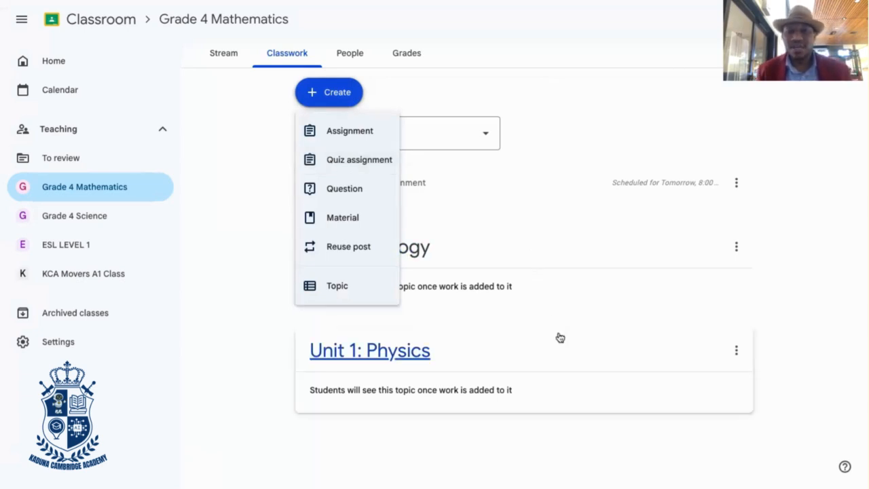
click(497, 454)
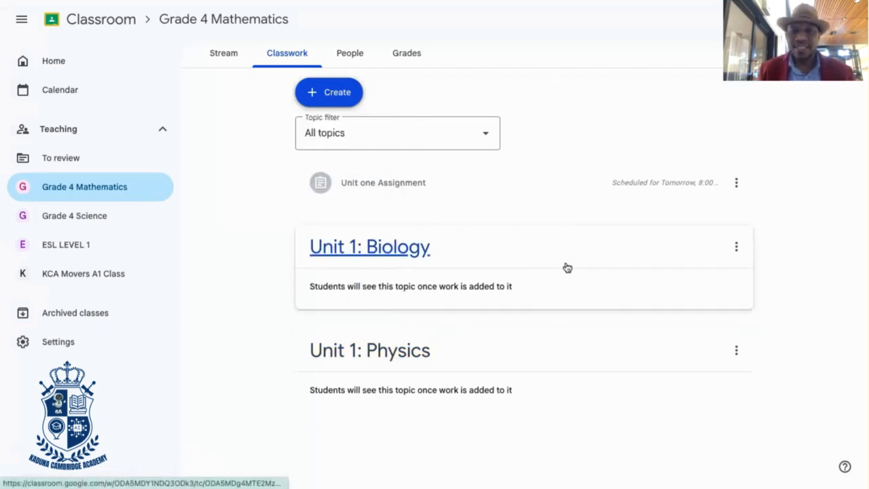